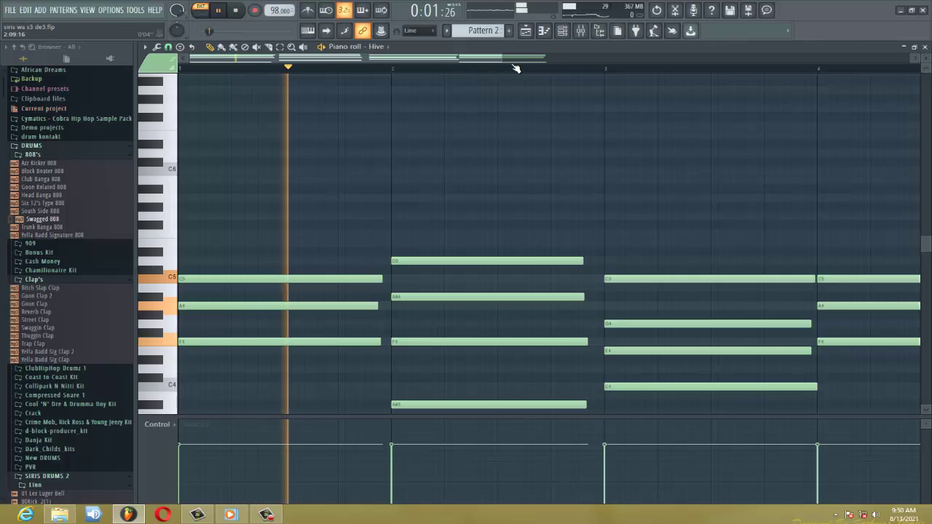
Examine the Hive chord notes of Pattern 2 in the piano roll and view the preset loaded in the Hive synth
{"action": "left_click_drag", "start_coordinate": [502, 58], "coordinate": [829, 114]}
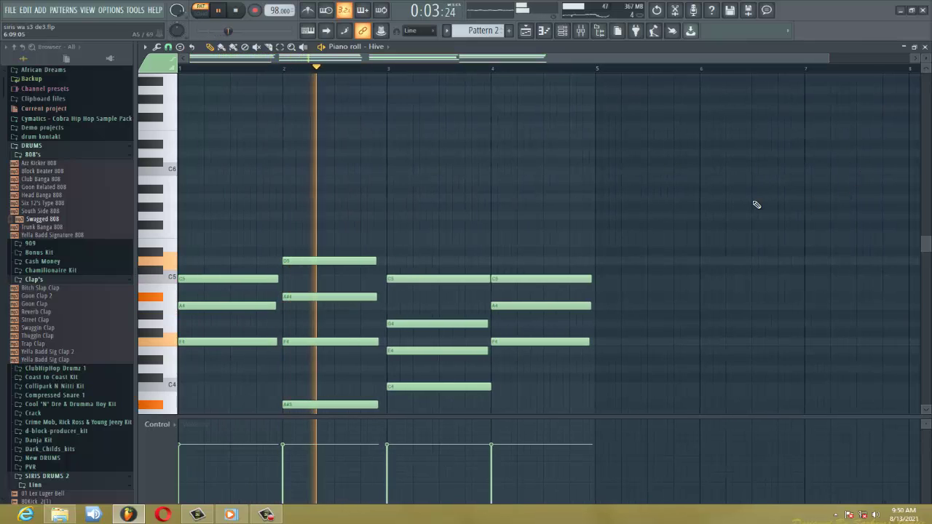
{"action": "scroll", "coordinate": [756, 205], "scroll_direction": "down", "scroll_amount": 3}
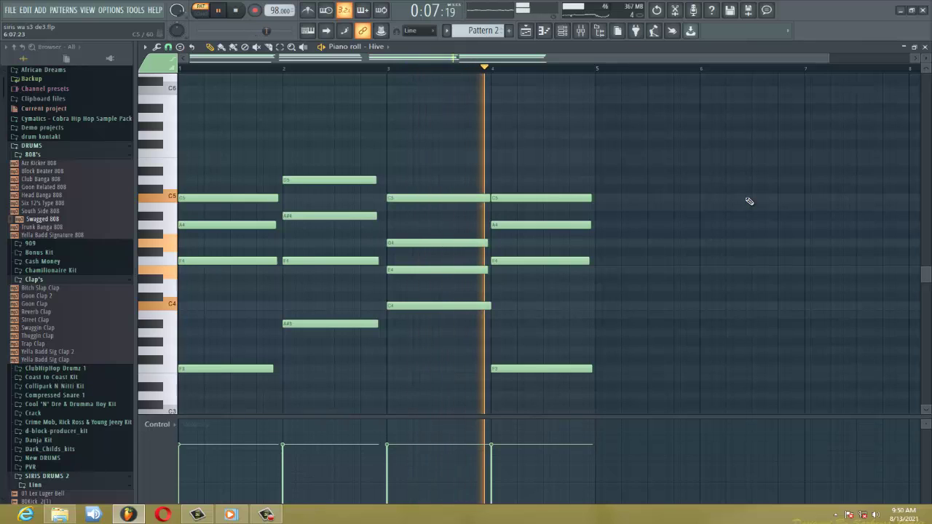
{"action": "left_click", "coordinate": [570, 33]}
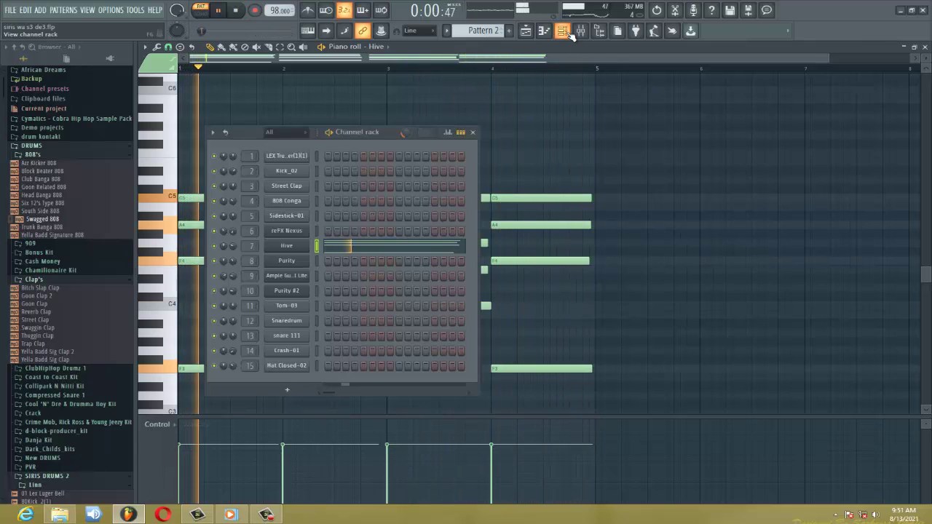
{"action": "left_click", "coordinate": [291, 248]}
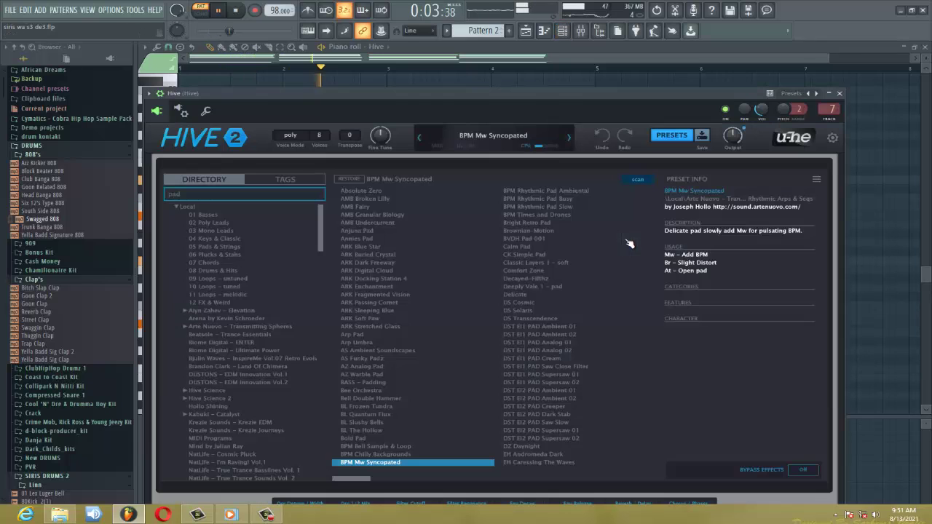
{"action": "left_click", "coordinate": [838, 93]}
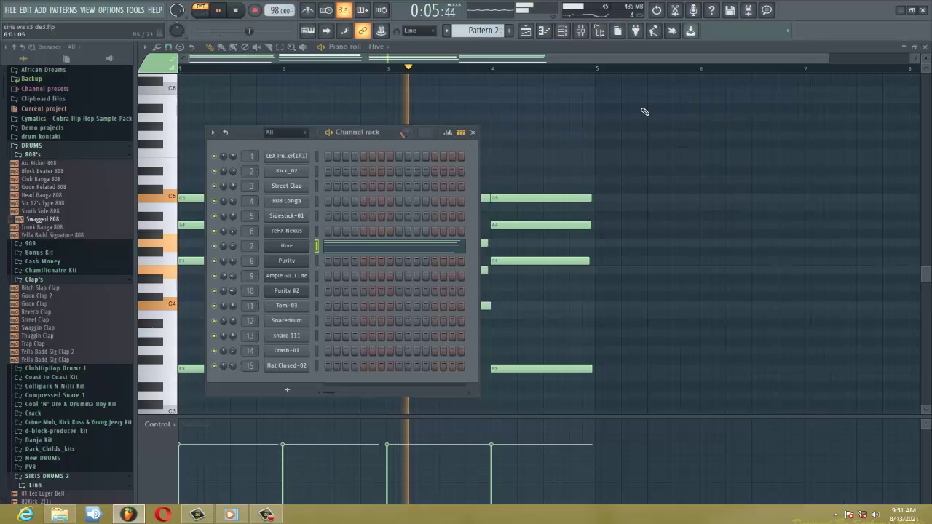
{"action": "left_click", "coordinate": [478, 136]}
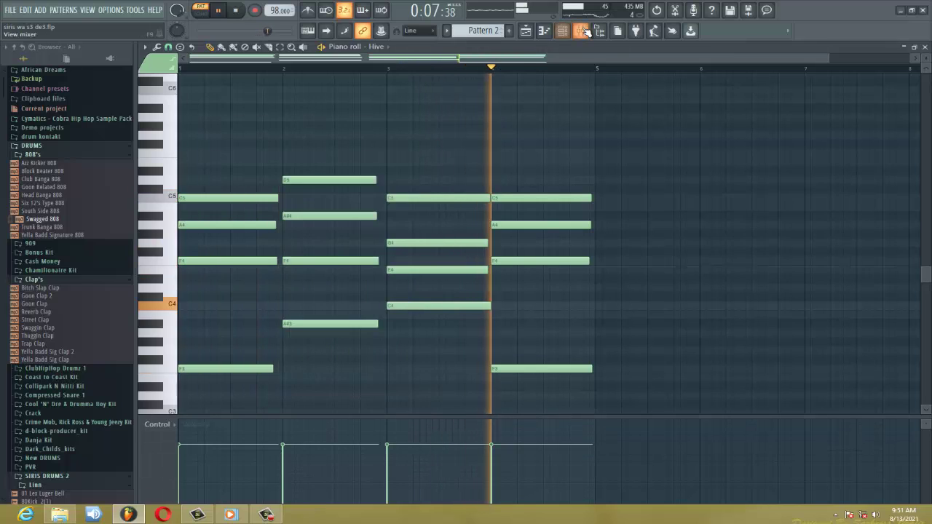
Check the effect slots and routing of the Hive mixer track, and return to the playlist
{"action": "left_click", "coordinate": [581, 31]}
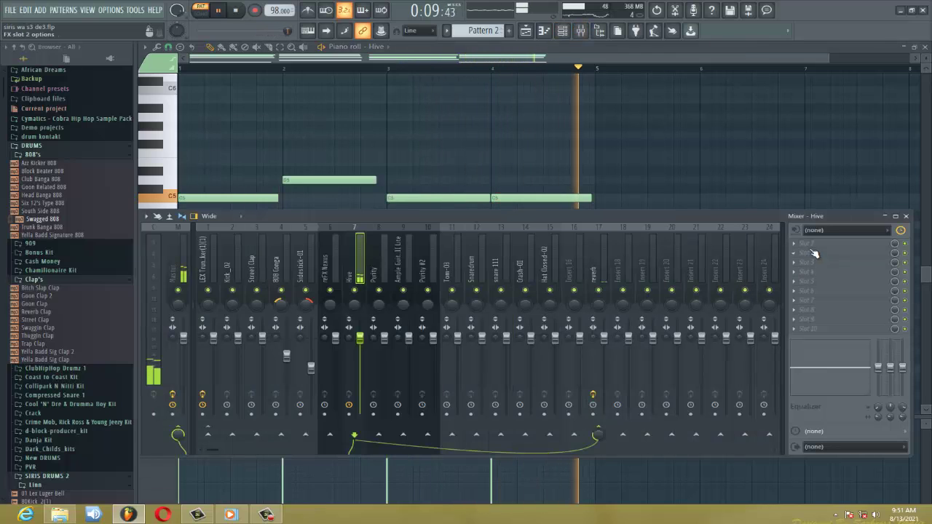
{"action": "left_click", "coordinate": [905, 216]}
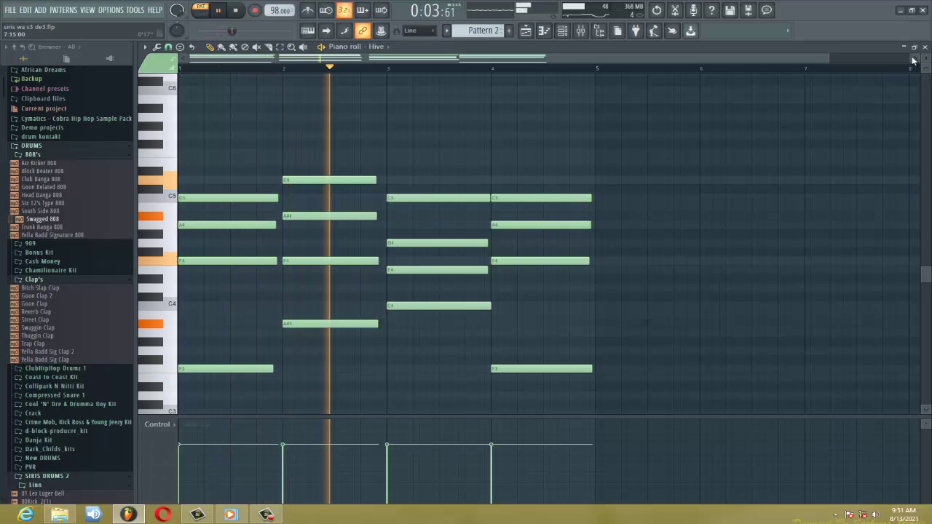
{"action": "key", "text": "F5"}
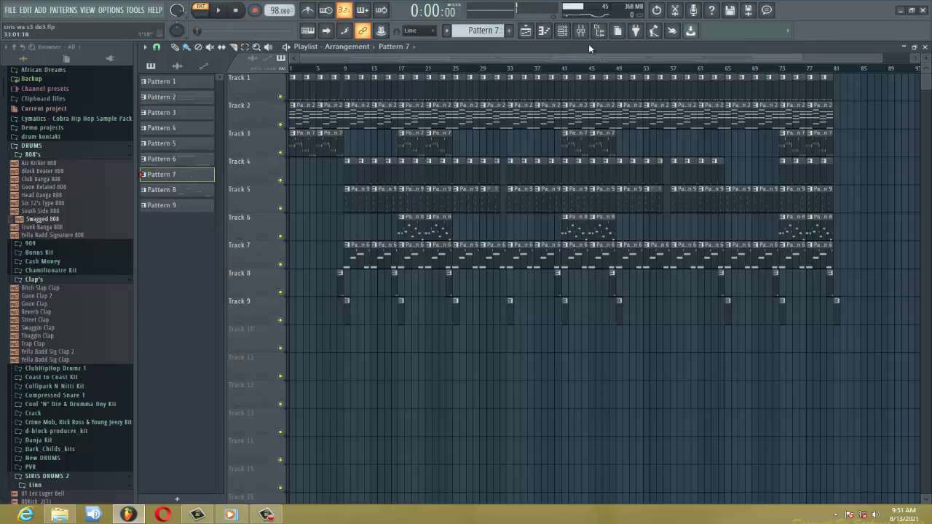
Play back Pattern 7 and examine its reFX Nexus melody notes in the piano roll
{"action": "left_click", "coordinate": [564, 33]}
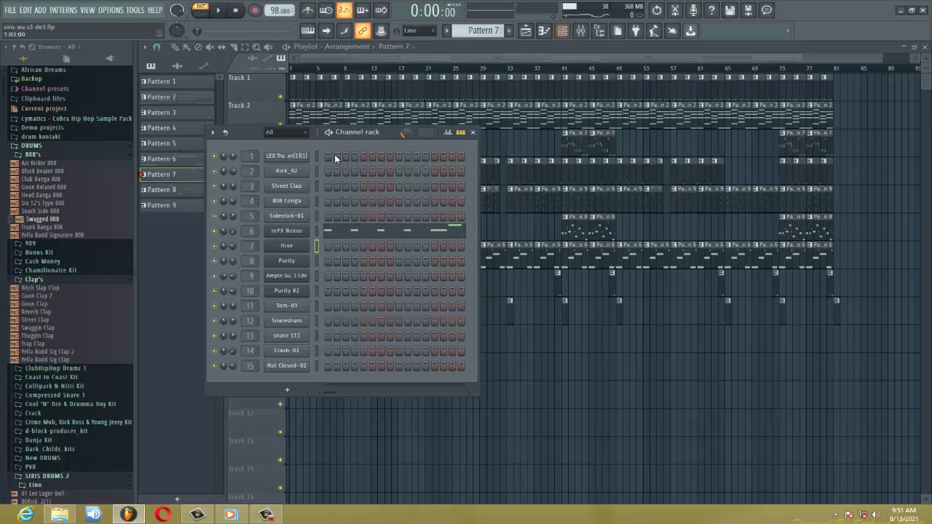
{"action": "left_click", "coordinate": [366, 235]}
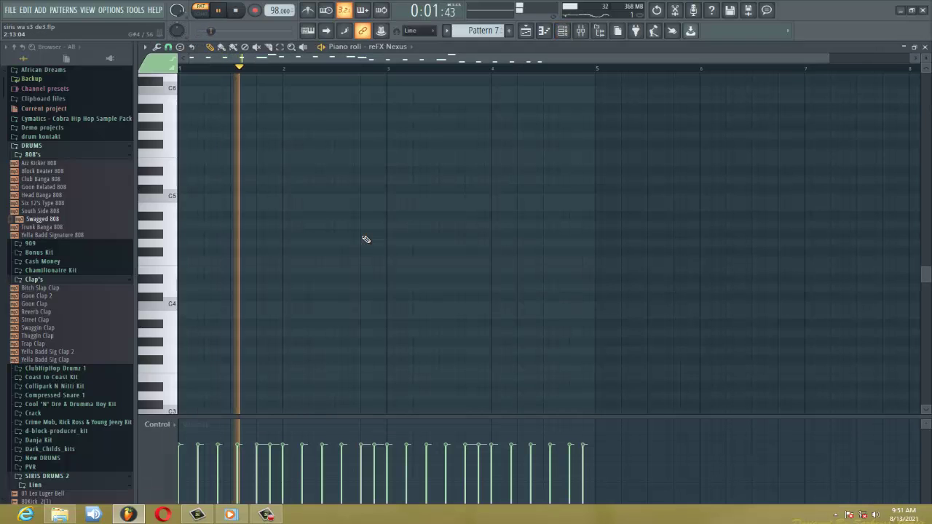
{"action": "scroll", "coordinate": [381, 249], "scroll_direction": "up", "scroll_amount": 1}
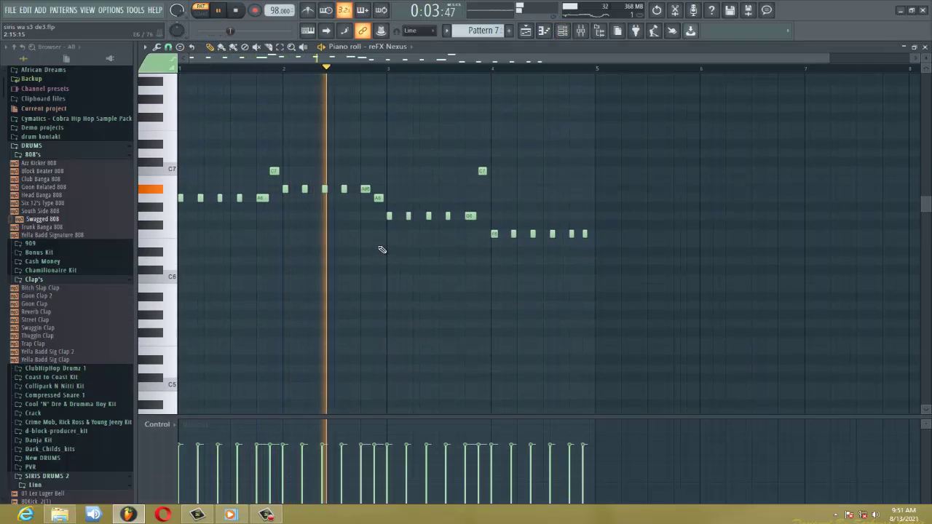
{"action": "scroll", "coordinate": [382, 250], "scroll_direction": "up", "scroll_amount": 1}
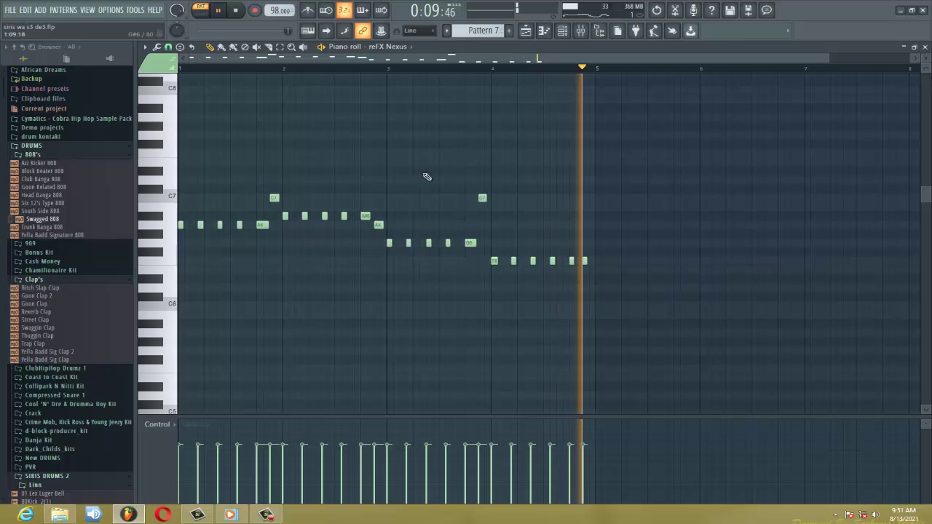
Check the effect slots and routing of the reFX Nexus mixer track, and return to the playlist
{"action": "key", "text": "F9"}
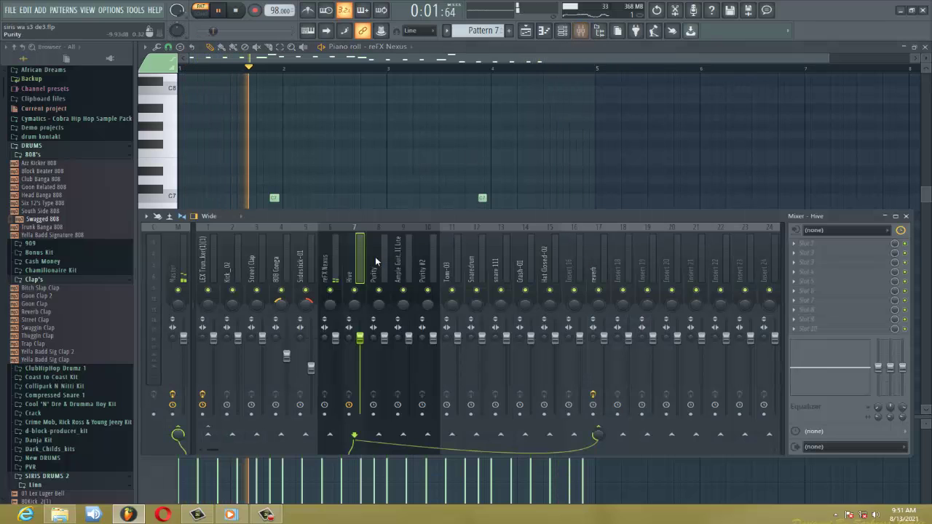
{"action": "left_click", "coordinate": [335, 274]}
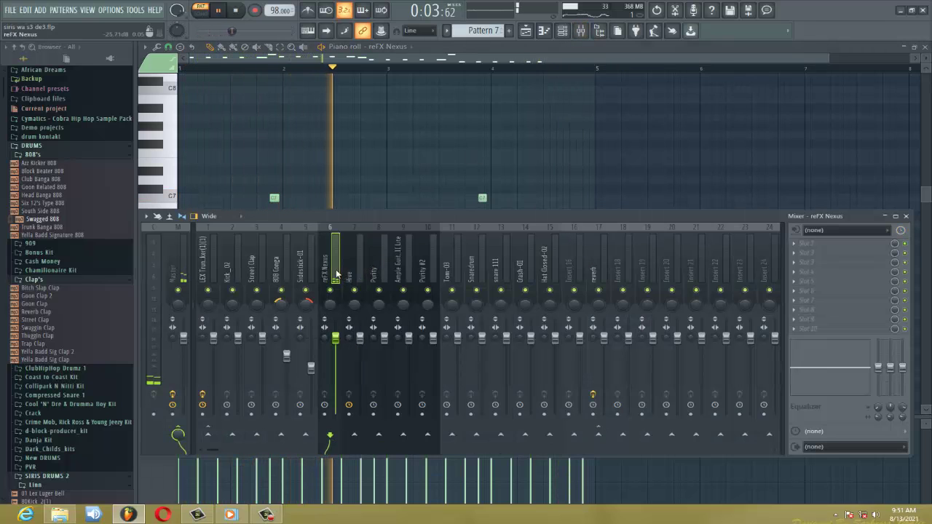
{"action": "left_click", "coordinate": [906, 217]}
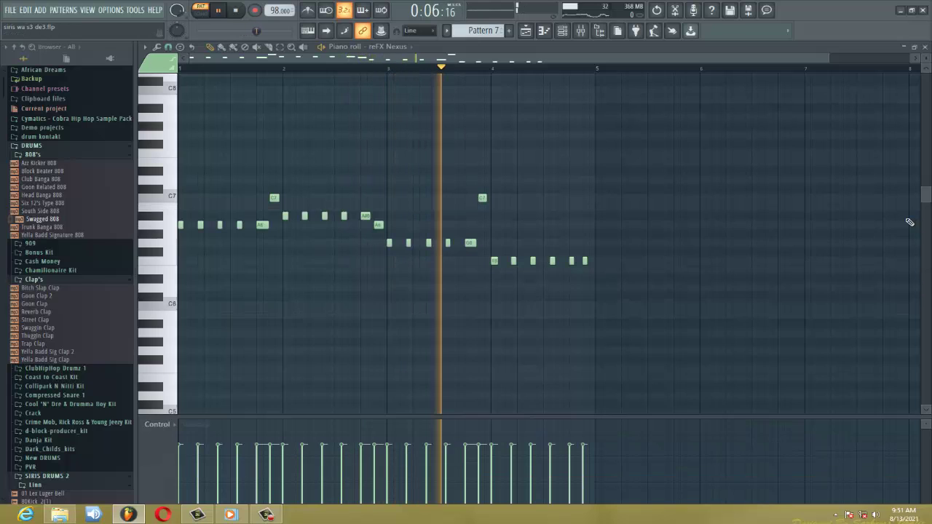
{"action": "left_click", "coordinate": [925, 47]}
{"action": "left_click", "coordinate": [473, 134]}
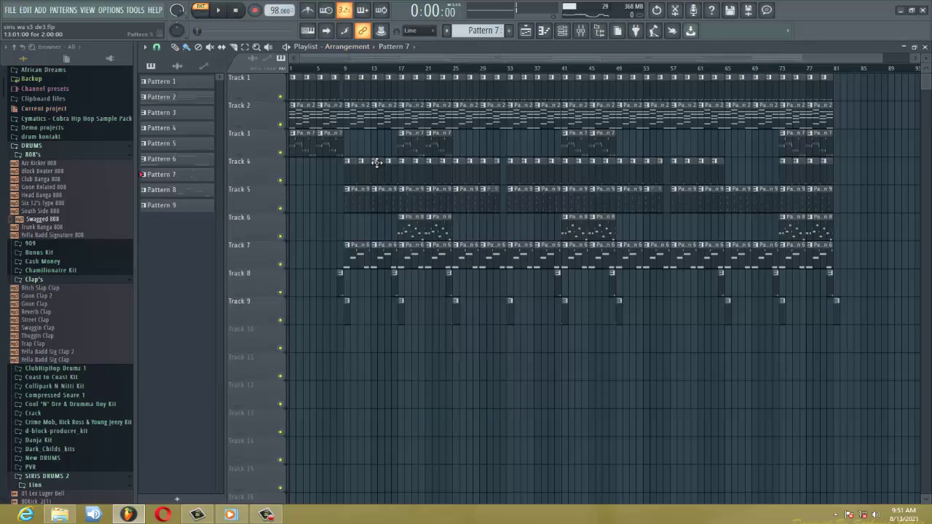
Play Pattern 9, examine its Purity chord notes in the piano roll, and check the routing of the Purity mixer track
{"action": "left_click", "coordinate": [566, 31]}
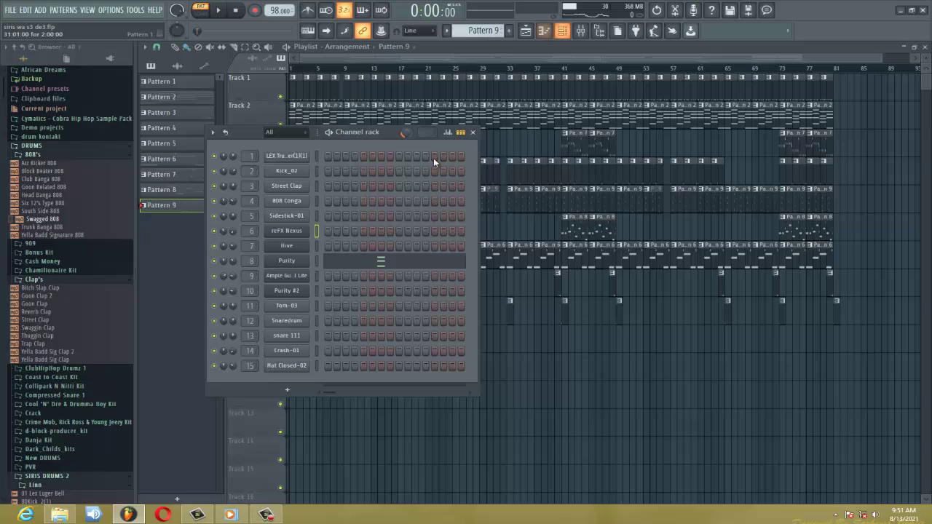
{"action": "left_click", "coordinate": [372, 262]}
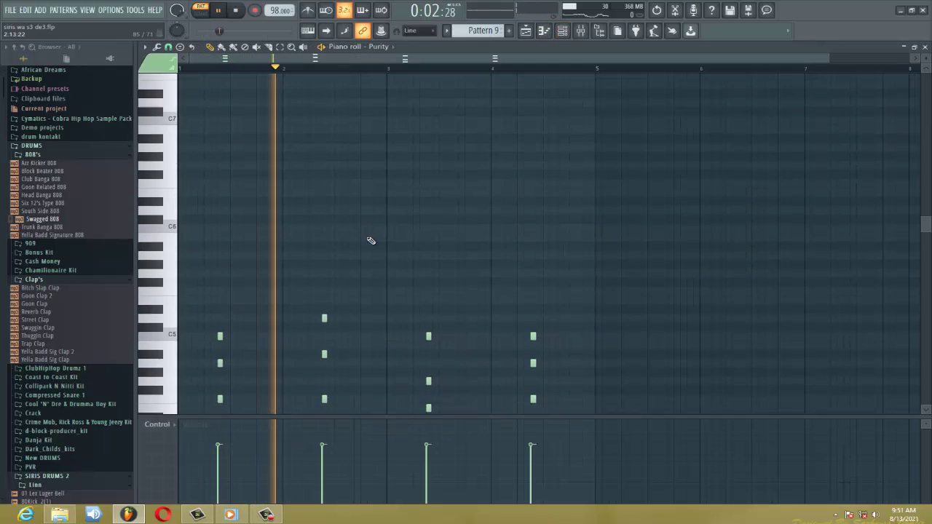
{"action": "left_click", "coordinate": [593, 35]}
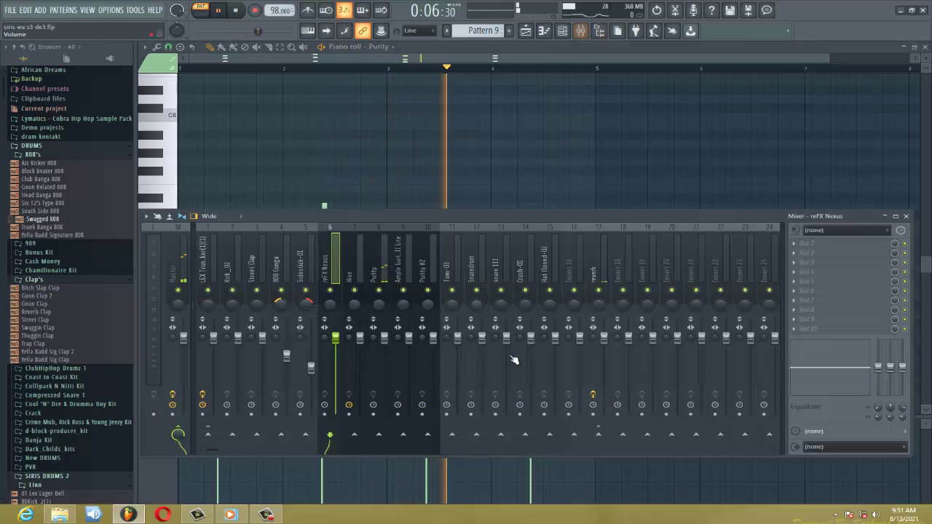
{"action": "left_click", "coordinate": [383, 268]}
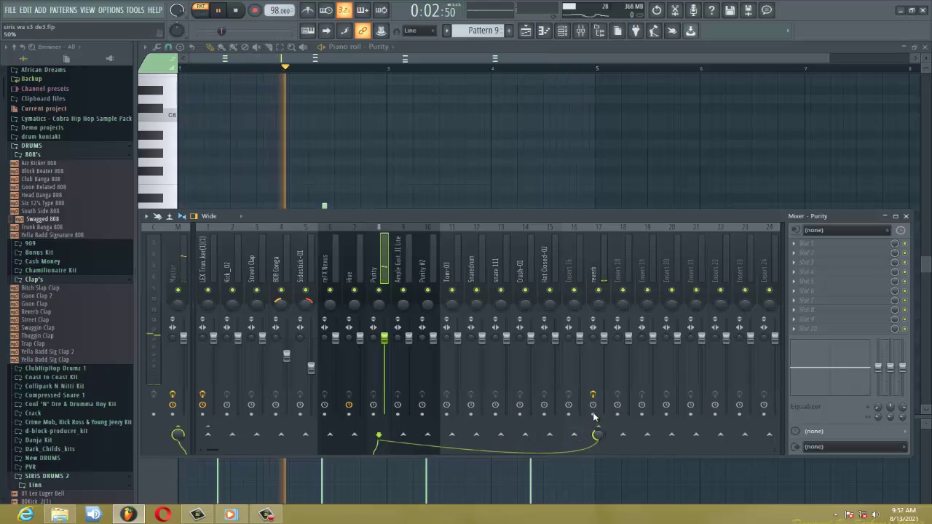
Inspect the Fruity Reeverb 2 effect on the reverb mixer track and mute that track to compare the sound
{"action": "left_click", "coordinate": [597, 275]}
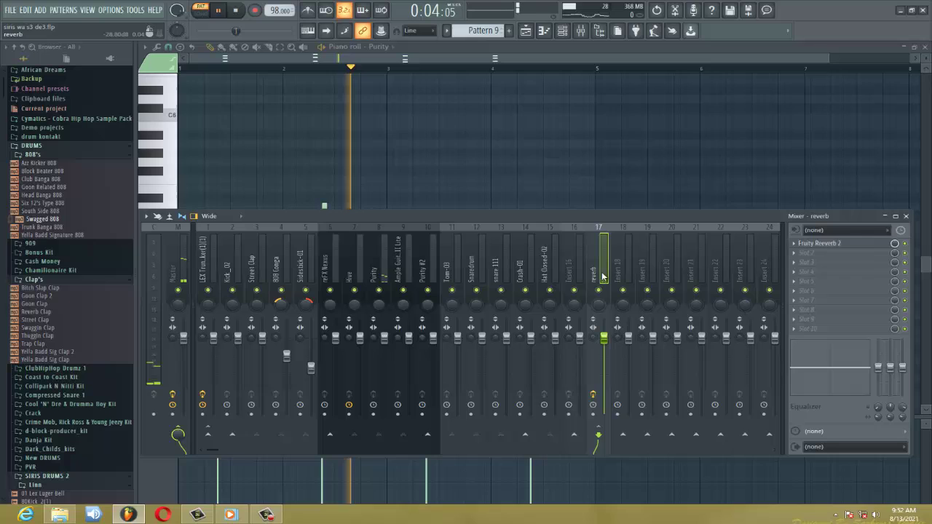
{"action": "left_click", "coordinate": [848, 245]}
{"action": "left_click", "coordinate": [847, 244]}
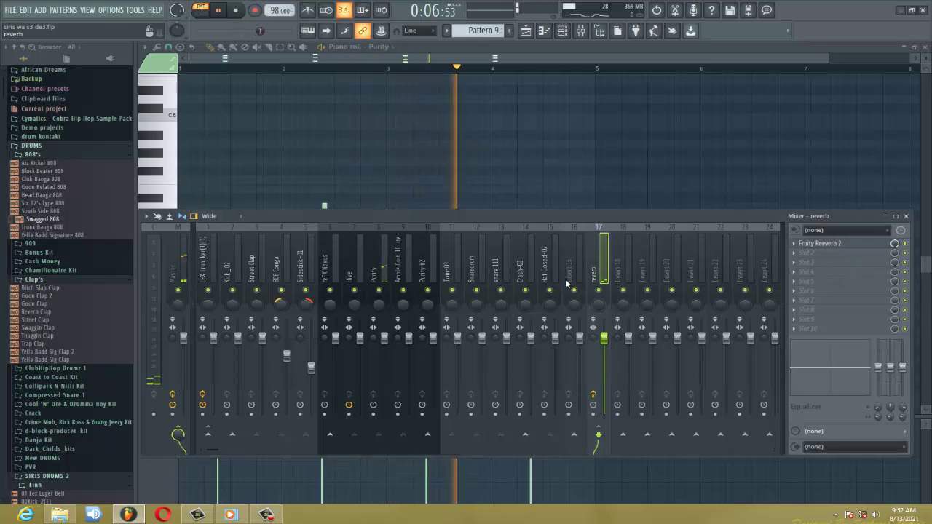
{"action": "left_click", "coordinate": [599, 291]}
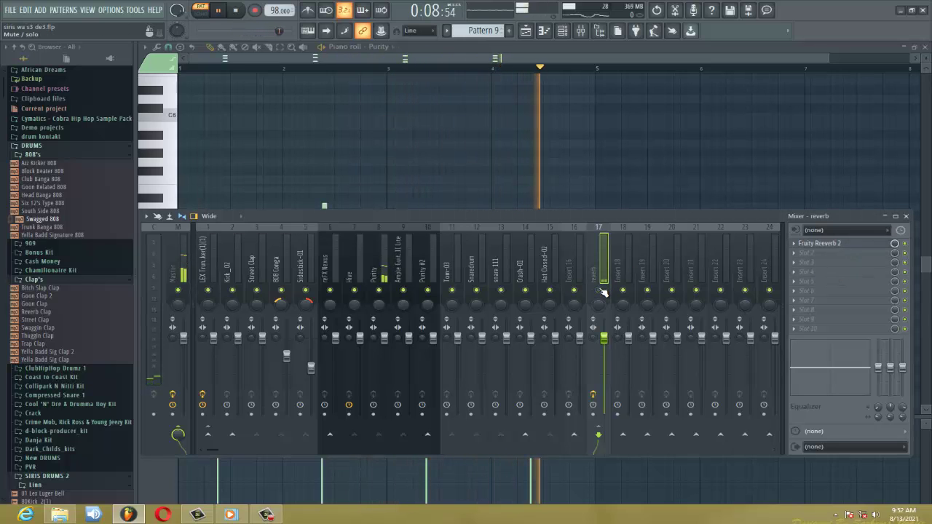
{"action": "left_click", "coordinate": [905, 217]}
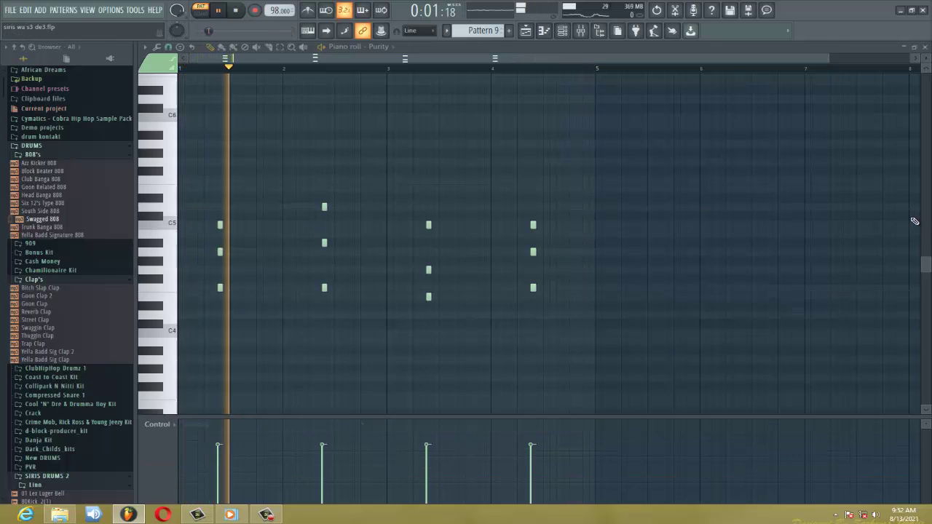
{"action": "left_click", "coordinate": [925, 48]}
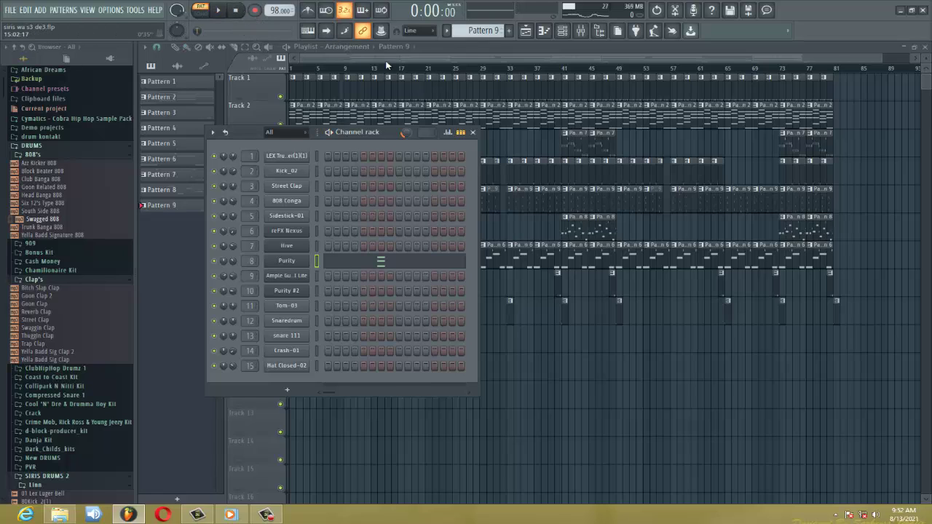
{"action": "key", "text": "F6"}
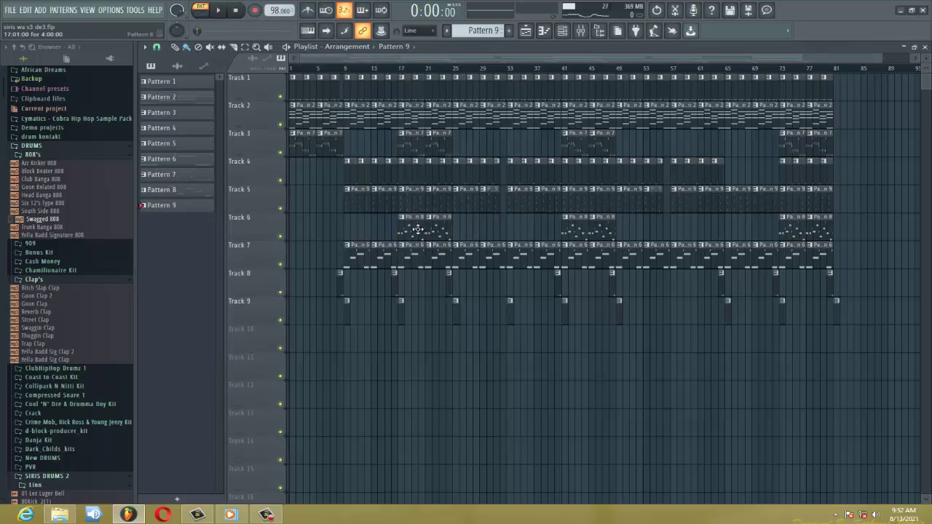
Play Pattern 8, examine its Ample Guitar M II Lite melody in the piano roll, and view the guitar's plugin window
{"action": "left_click", "coordinate": [562, 34]}
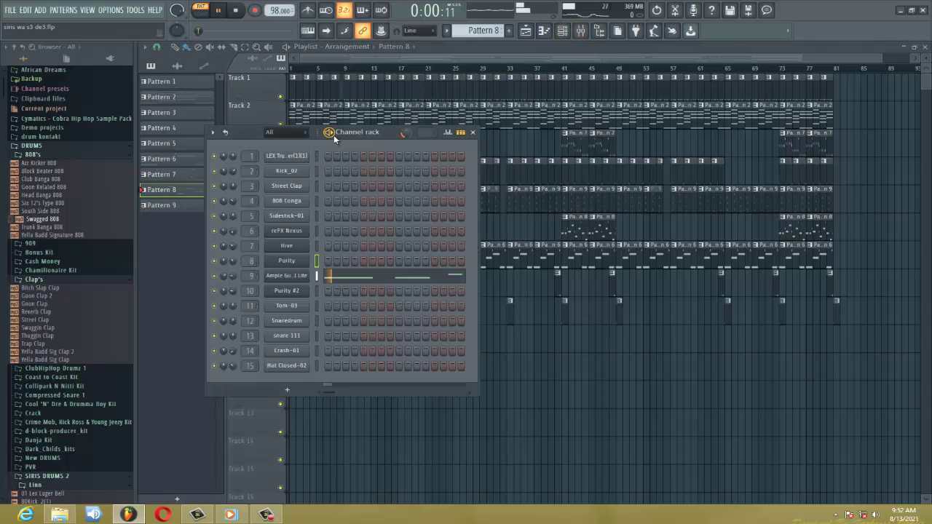
{"action": "left_click", "coordinate": [356, 278]}
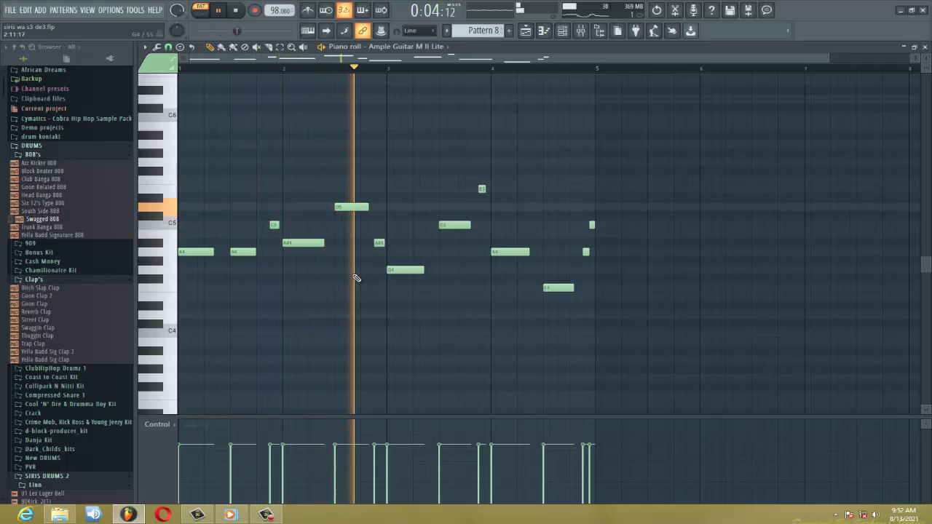
{"action": "left_click", "coordinate": [570, 35]}
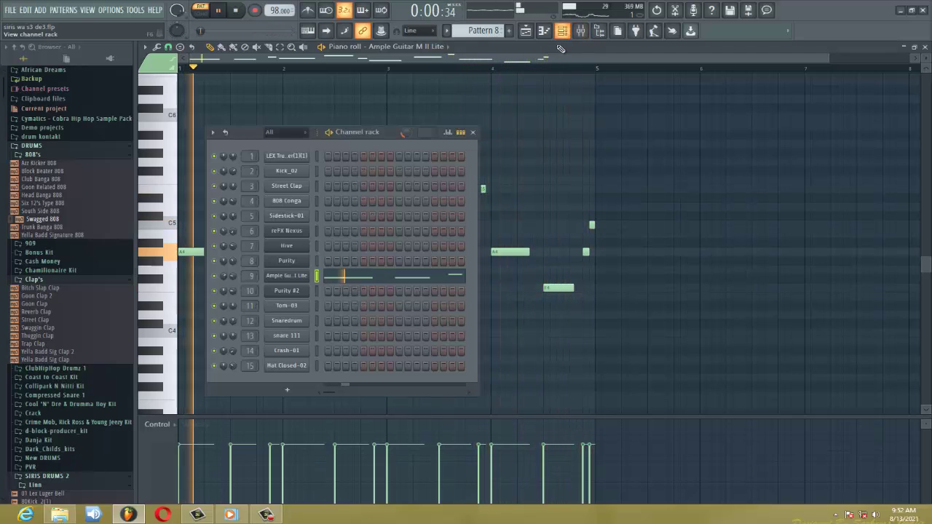
{"action": "left_click", "coordinate": [291, 276]}
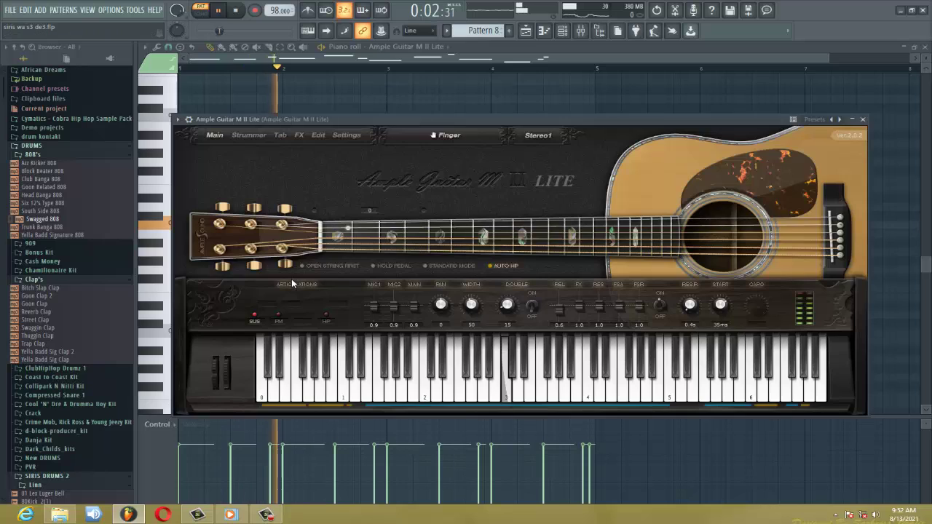
{"action": "left_click", "coordinate": [862, 119]}
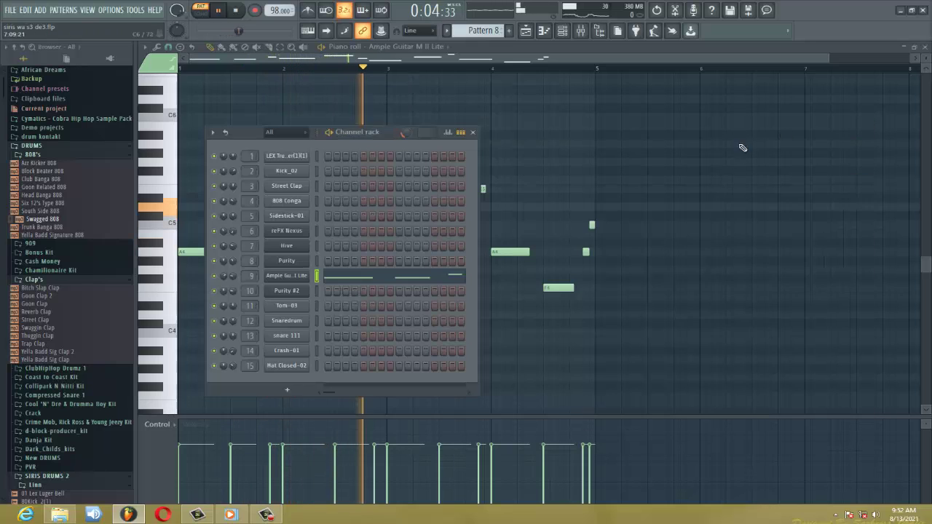
{"action": "left_click", "coordinate": [472, 133]}
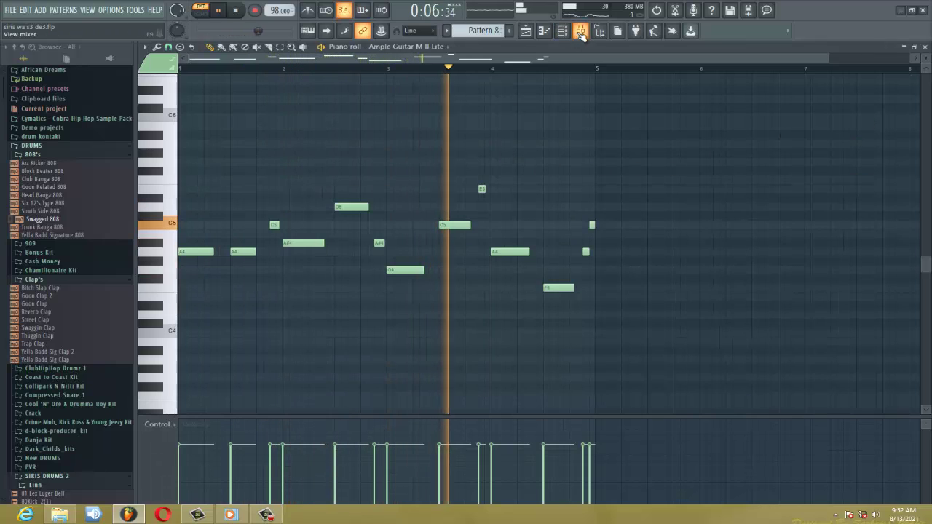
Check the effect slots and routing of the Ample Guitar M II Lite mixer track
{"action": "key", "text": "F9"}
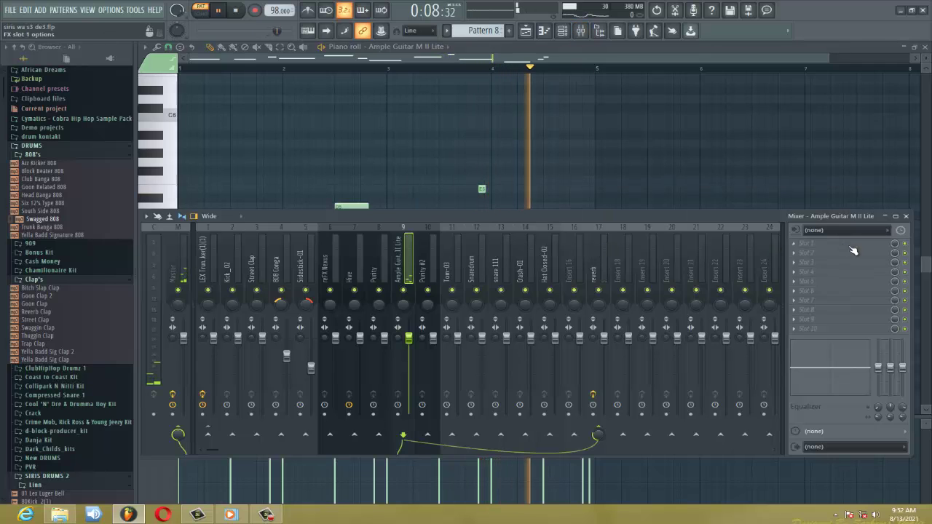
{"action": "left_click", "coordinate": [904, 217]}
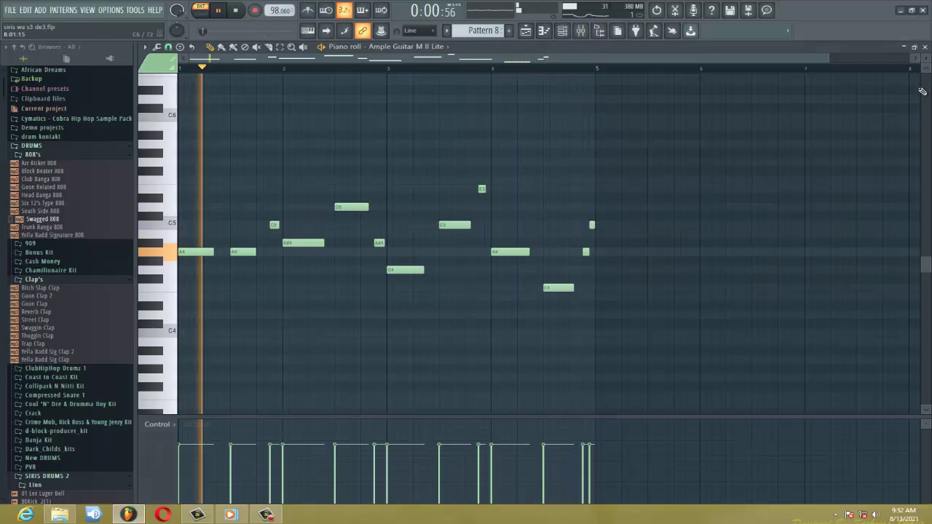
Play Pattern 6 and examine the LEX Trunk Shaker bass notes in the piano roll
{"action": "left_click", "coordinate": [925, 47]}
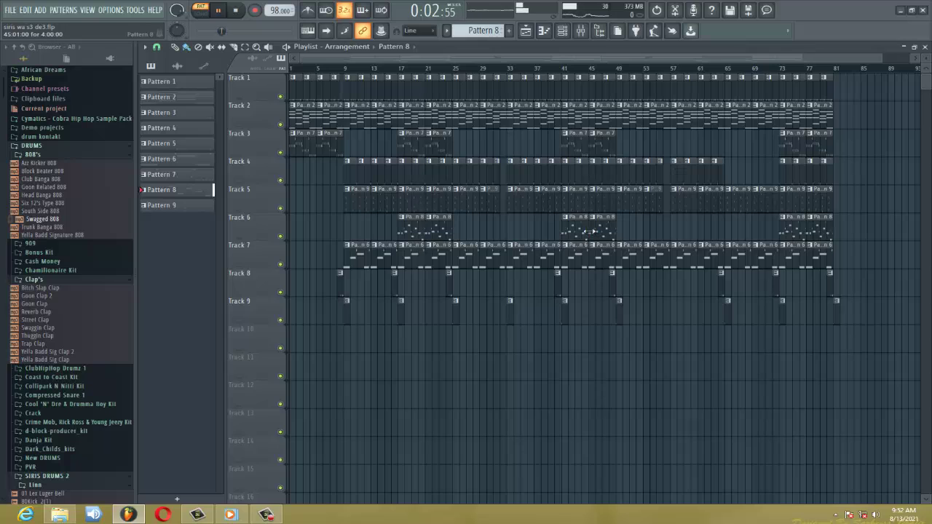
{"action": "left_click", "coordinate": [564, 31]}
{"action": "left_click", "coordinate": [386, 156]}
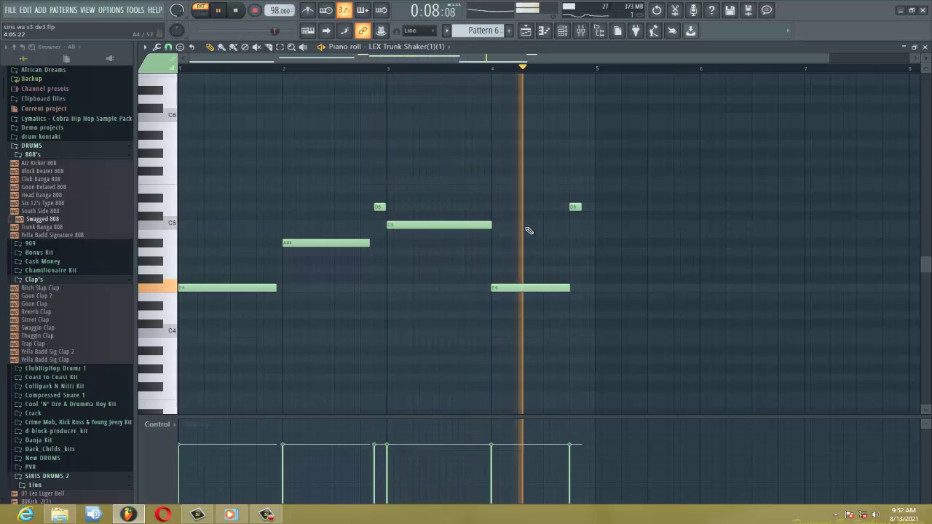
Inspect the Fruity Limiter effect on the LEX Trunk Shaker mixer track, and return to the playlist
{"action": "left_click", "coordinate": [585, 33]}
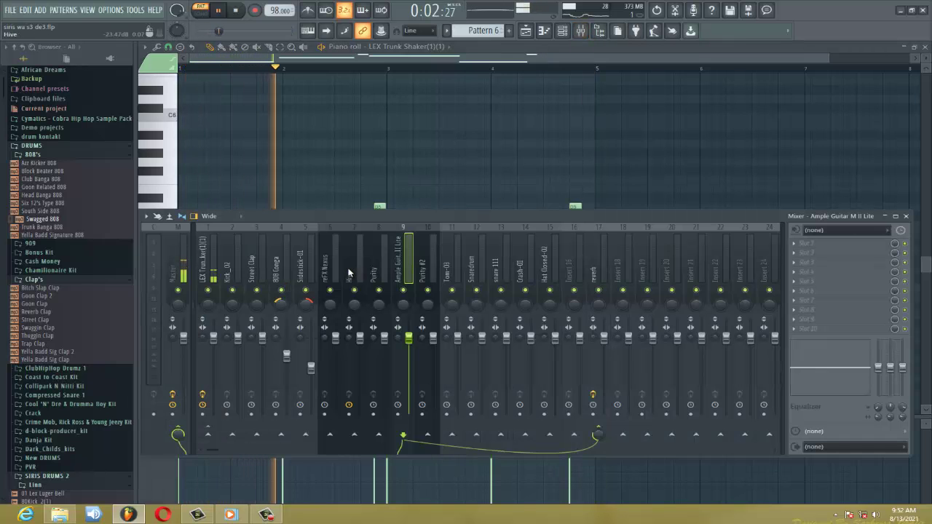
{"action": "left_click", "coordinate": [216, 274]}
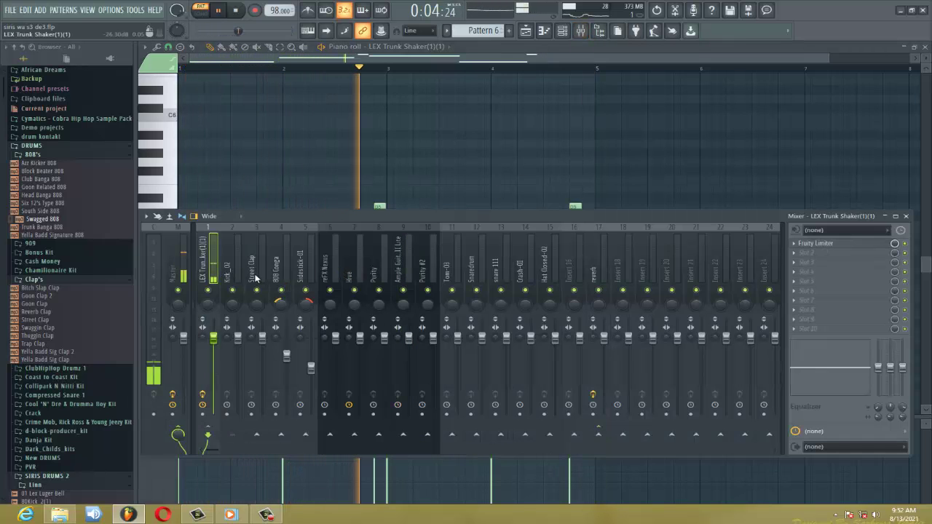
{"action": "left_click", "coordinate": [825, 245]}
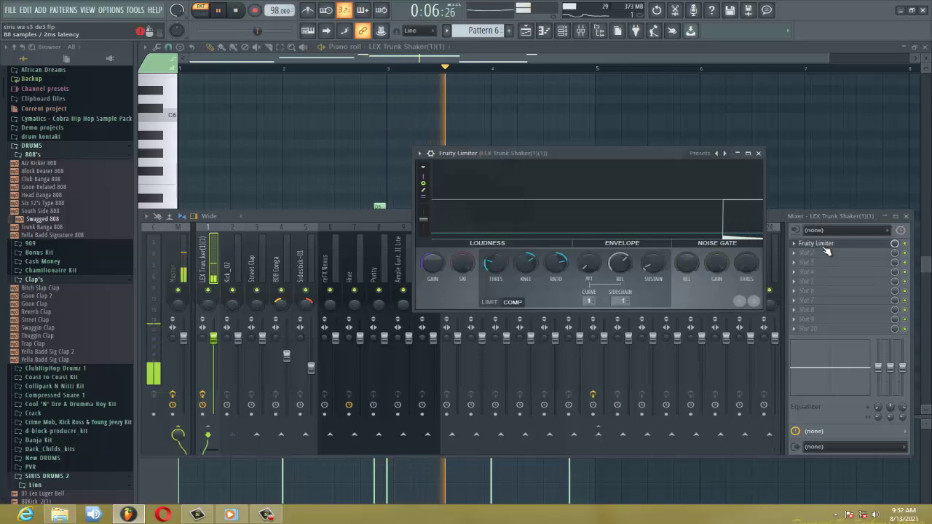
{"action": "left_click", "coordinate": [758, 154]}
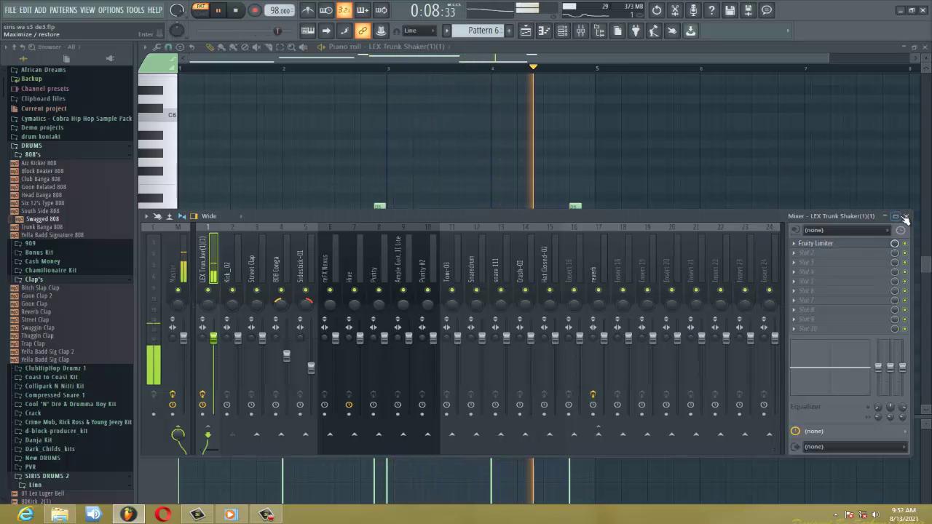
{"action": "left_click", "coordinate": [914, 46]}
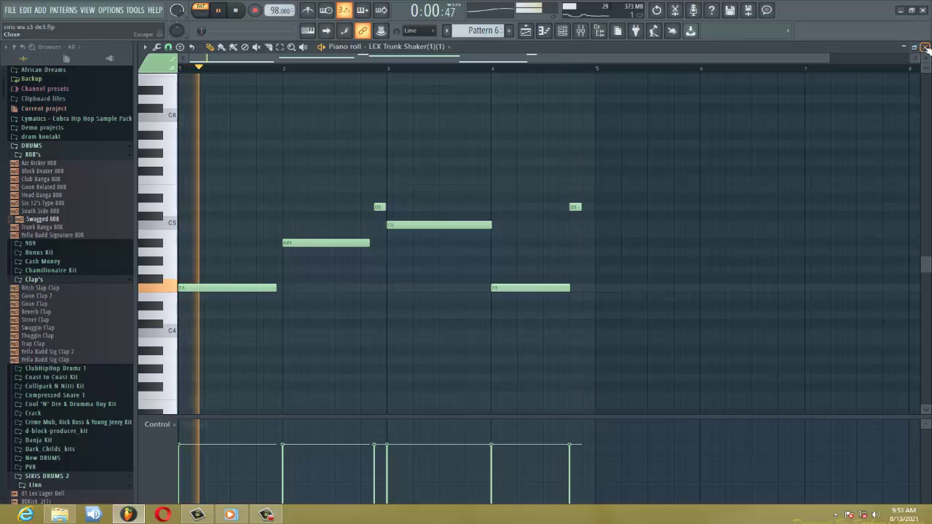
{"action": "left_click", "coordinate": [921, 47]}
{"action": "left_click", "coordinate": [472, 132]}
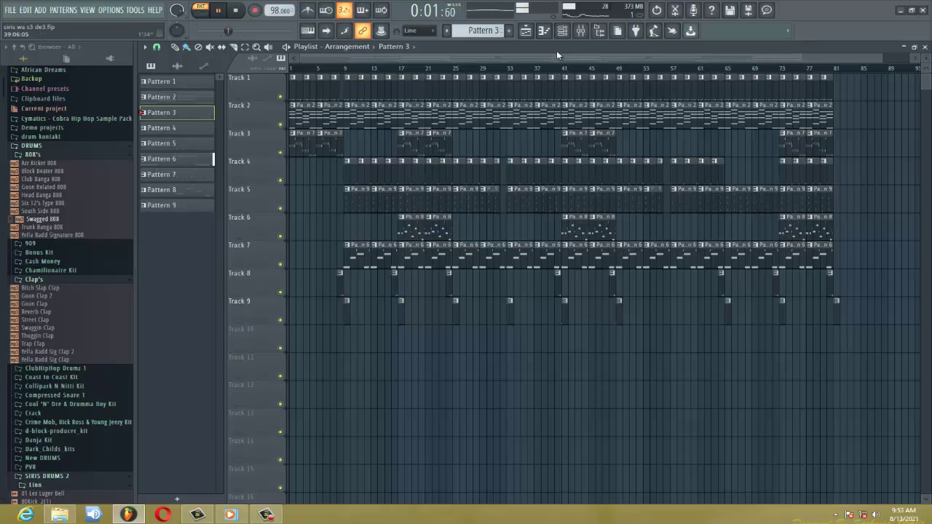
Widen the channel rack to examine all the drum fill steps of Pattern 3, and view the crash step of Pattern 4
{"action": "left_click", "coordinate": [562, 31]}
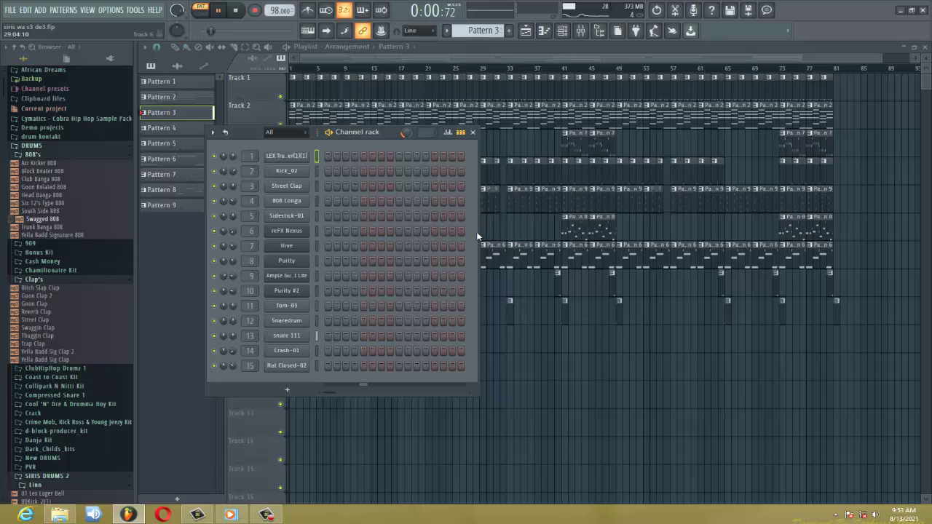
{"action": "left_click_drag", "start_coordinate": [480, 233], "coordinate": [803, 242]}
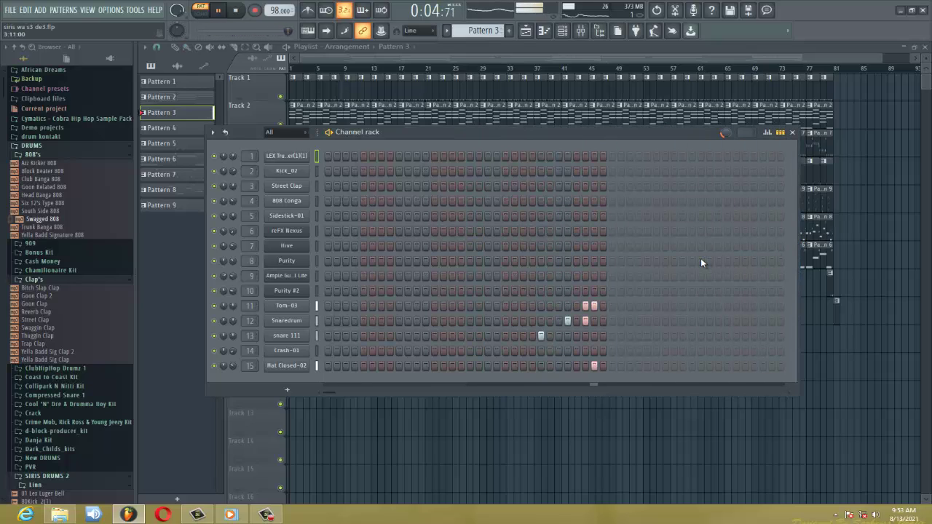
{"action": "key", "text": "F6"}
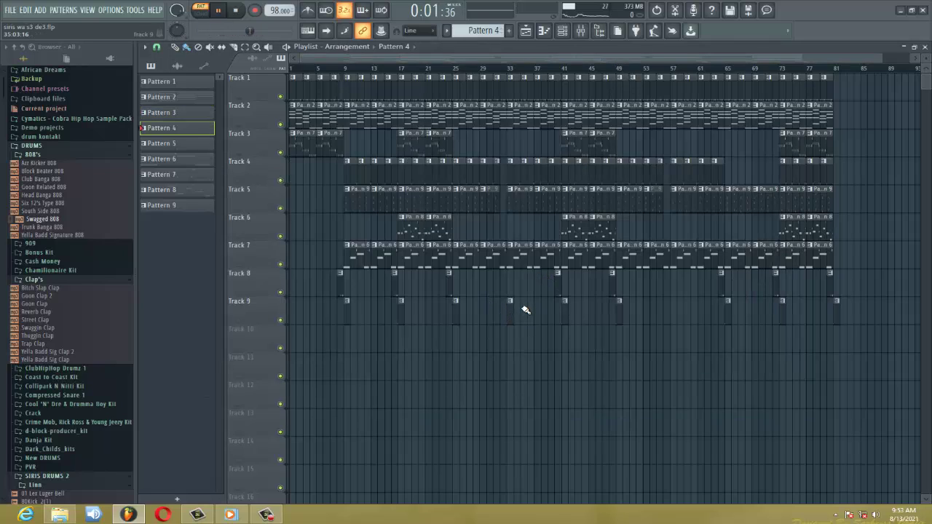
{"action": "left_click", "coordinate": [562, 32]}
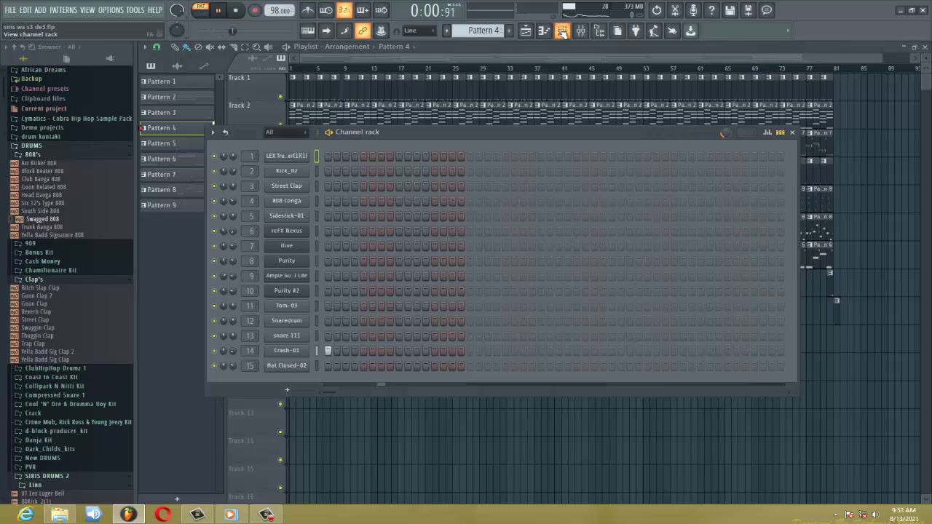
{"action": "left_click", "coordinate": [562, 32]}
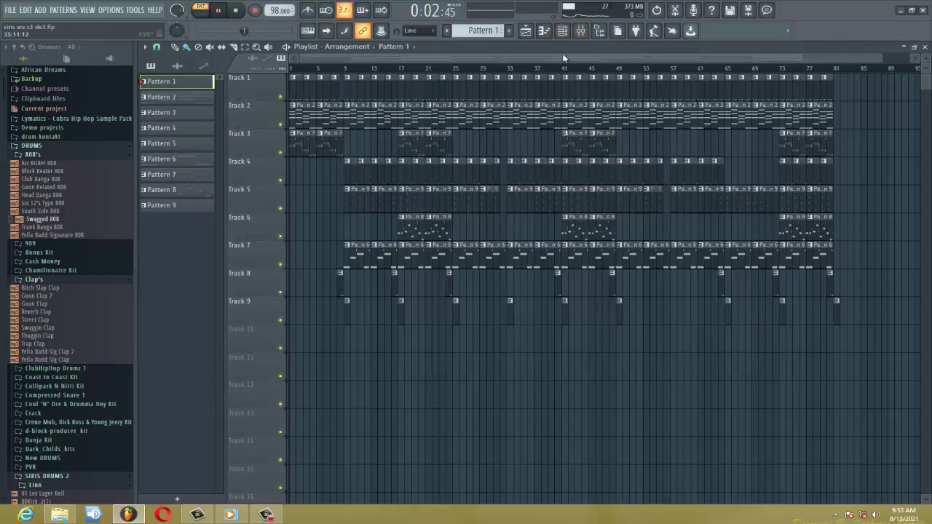
Play Pattern 1, examine its percussion steps, and check the effects and routing of the Street Clap and Sidestick-01 mixer tracks
{"action": "left_click", "coordinate": [562, 32]}
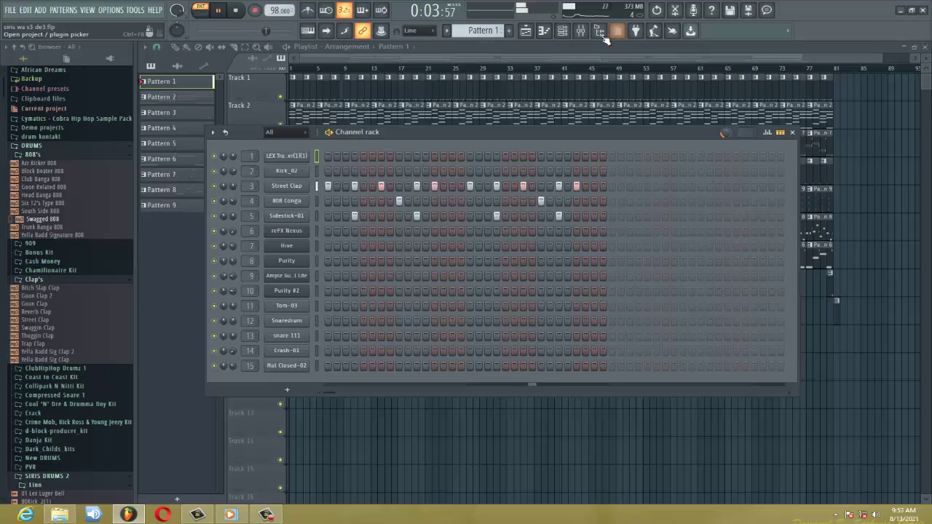
{"action": "left_click", "coordinate": [587, 35]}
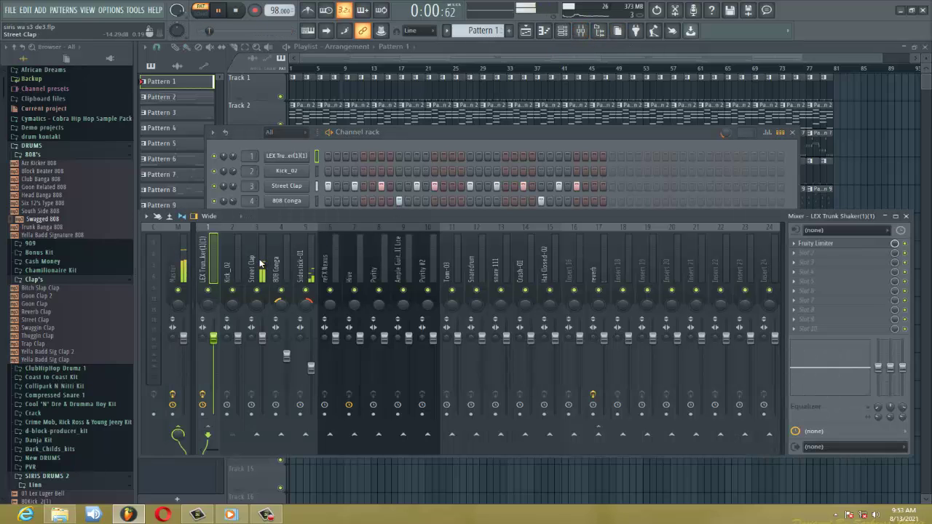
{"action": "left_click", "coordinate": [260, 264]}
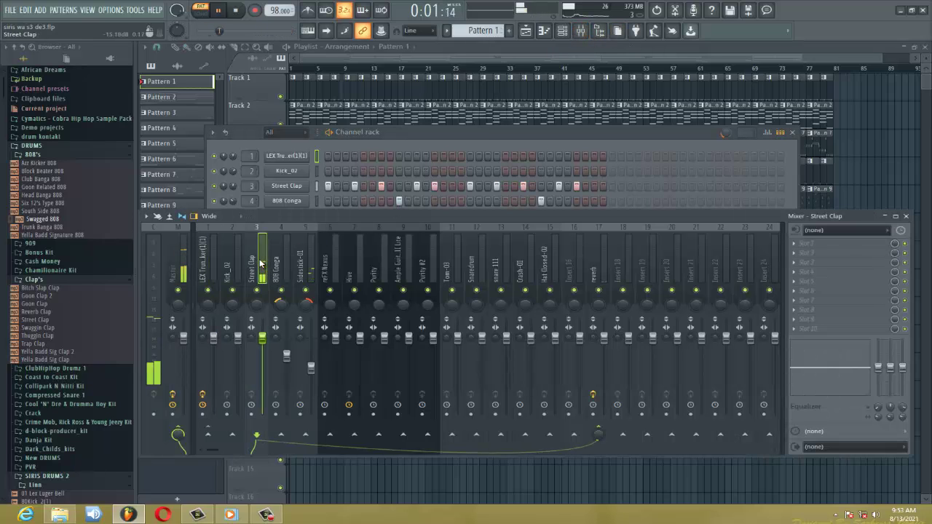
{"action": "left_click", "coordinate": [212, 270]}
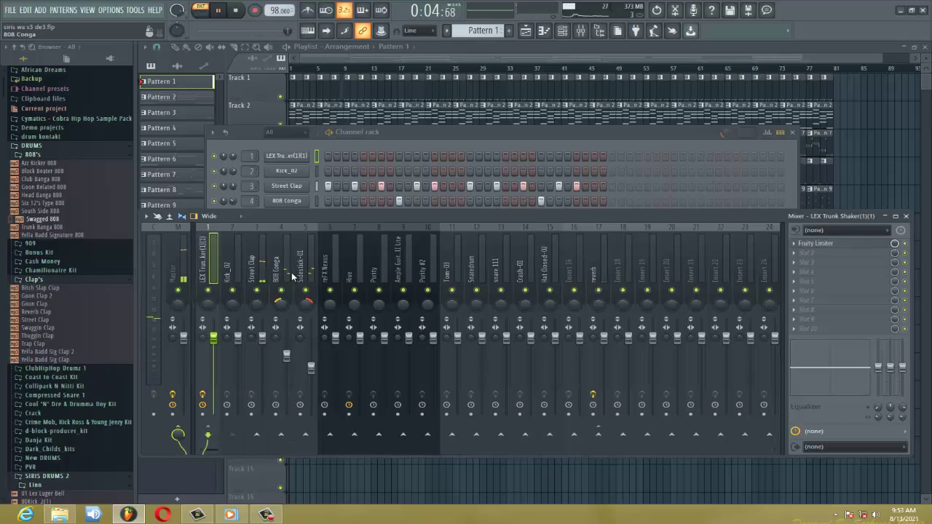
{"action": "left_click", "coordinate": [295, 275]}
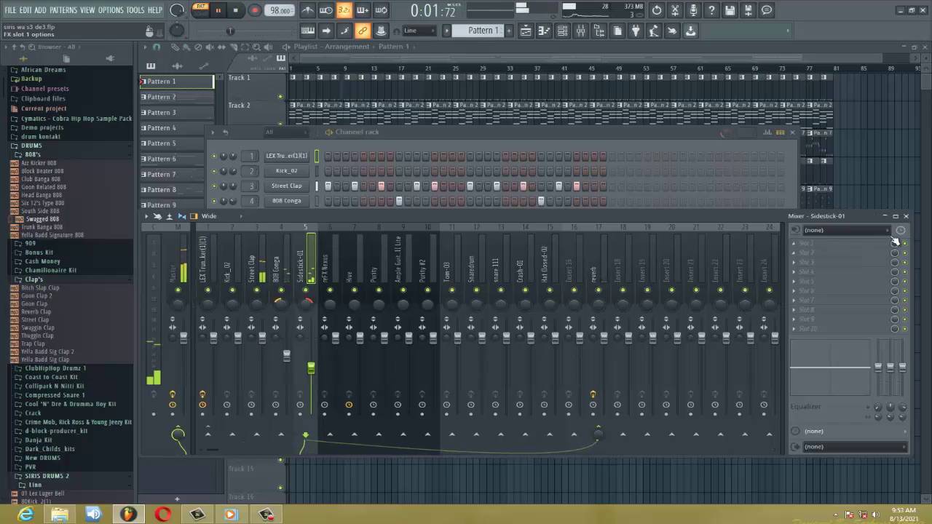
{"action": "left_click", "coordinate": [907, 217]}
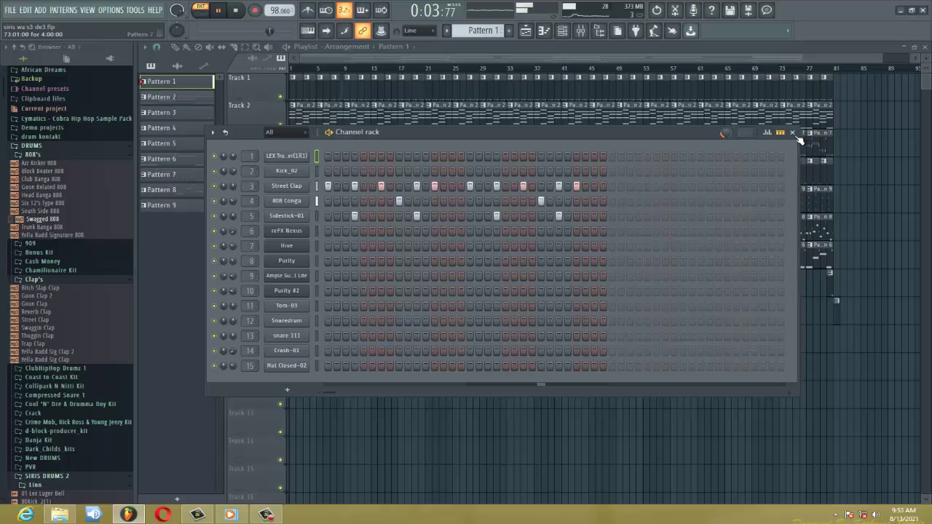
{"action": "left_click", "coordinate": [793, 133]}
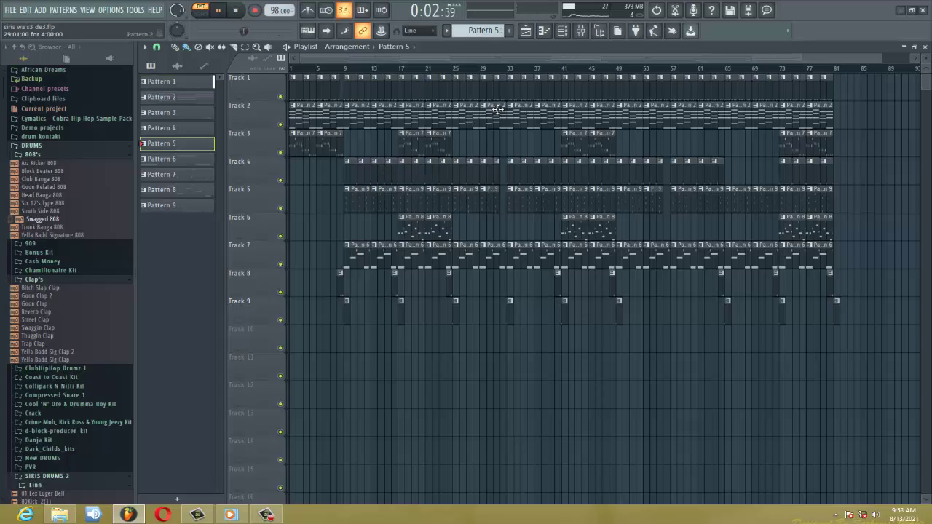
Play Pattern 5 and examine its Kick_02 steps in the channel rack
{"action": "left_click", "coordinate": [562, 30]}
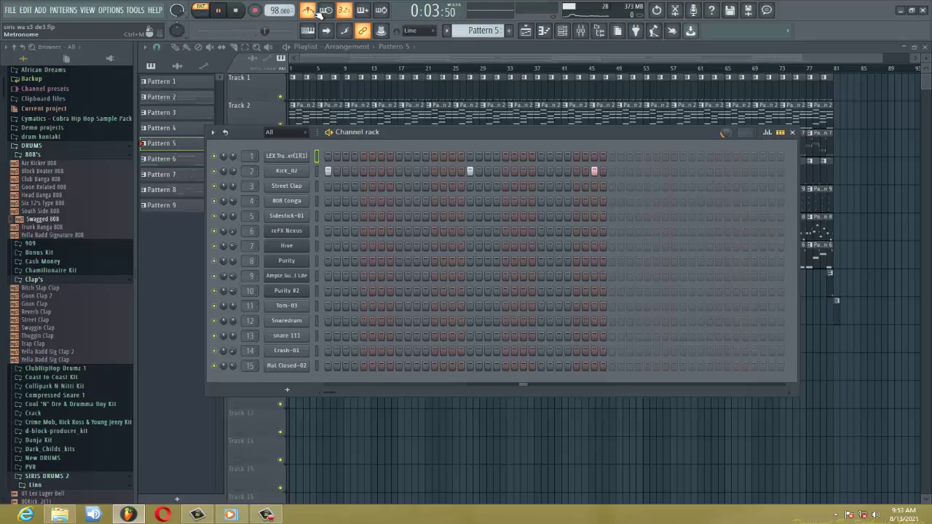
{"action": "left_click", "coordinate": [791, 132]}
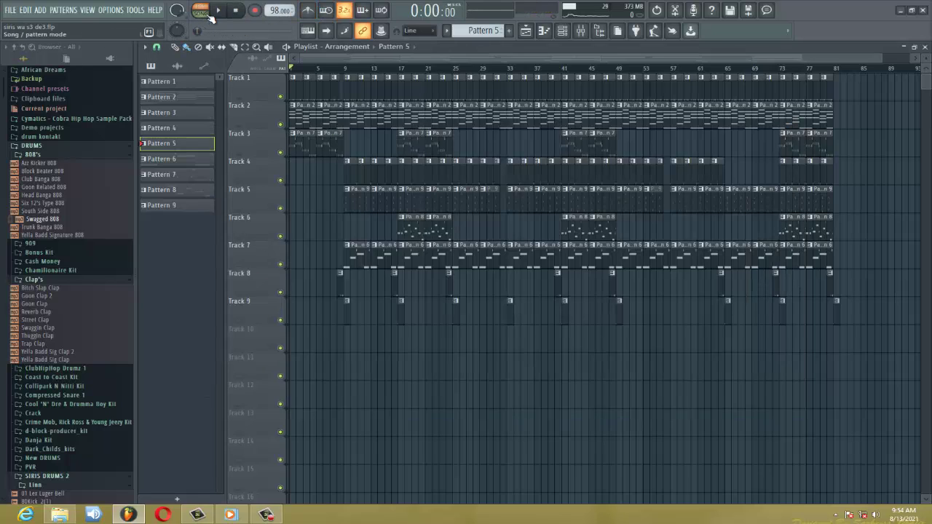
Play the full arrangement from the start in song mode while looking through the drum sample folders
{"action": "left_click", "coordinate": [216, 12]}
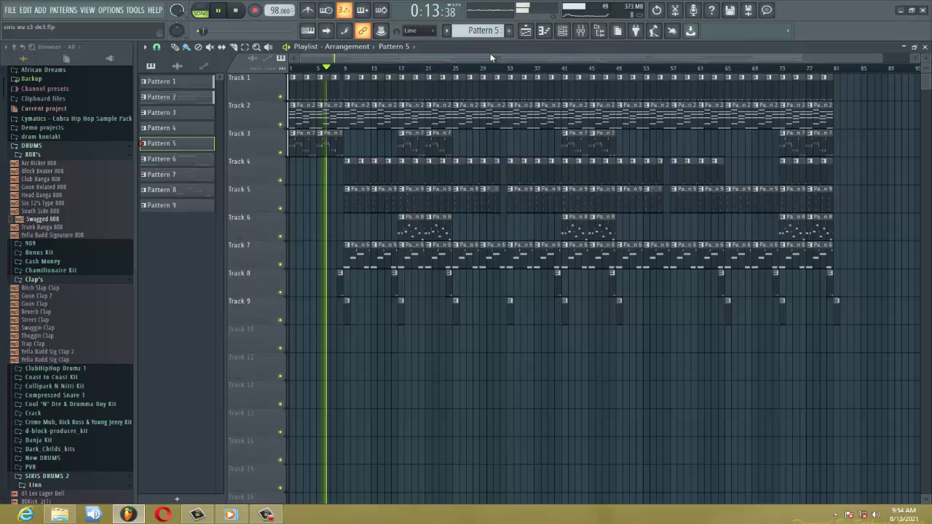
{"action": "scroll", "coordinate": [41, 260], "scroll_direction": "down", "scroll_amount": 15}
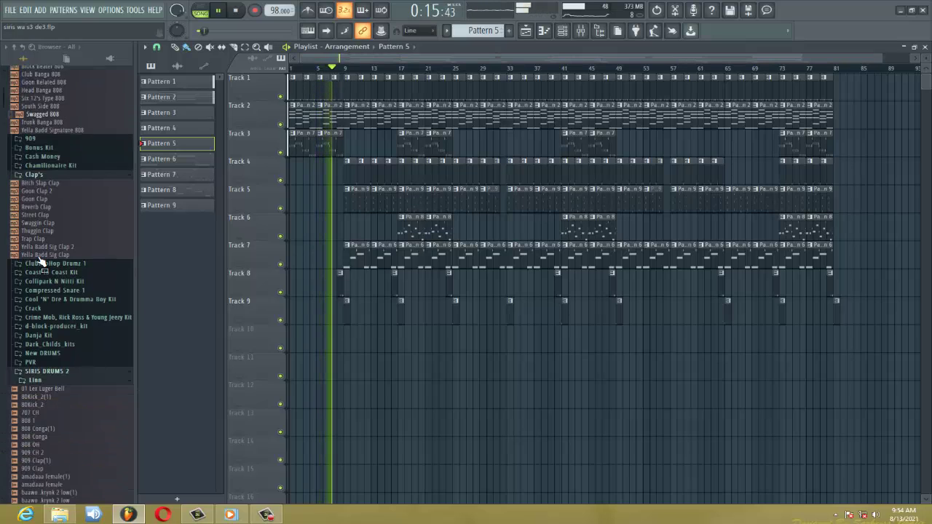
{"action": "scroll", "coordinate": [42, 260], "scroll_direction": "up", "scroll_amount": 15}
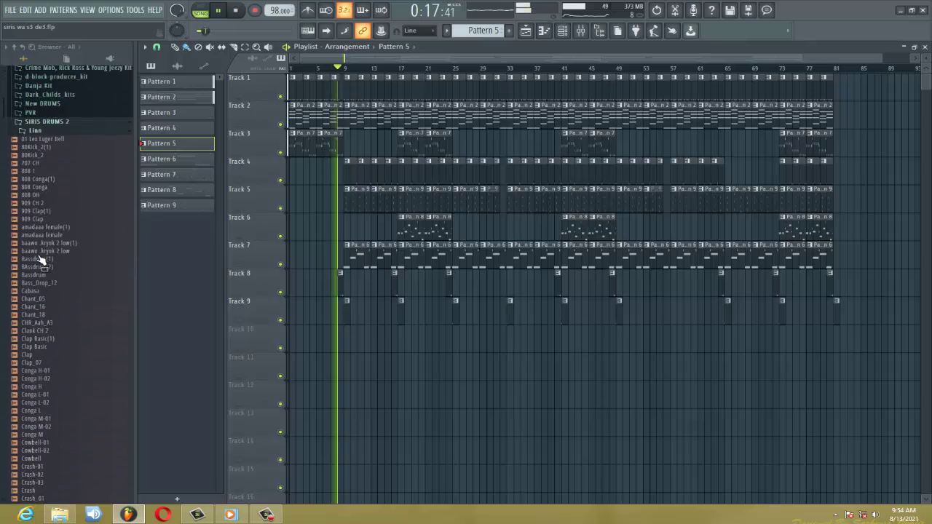